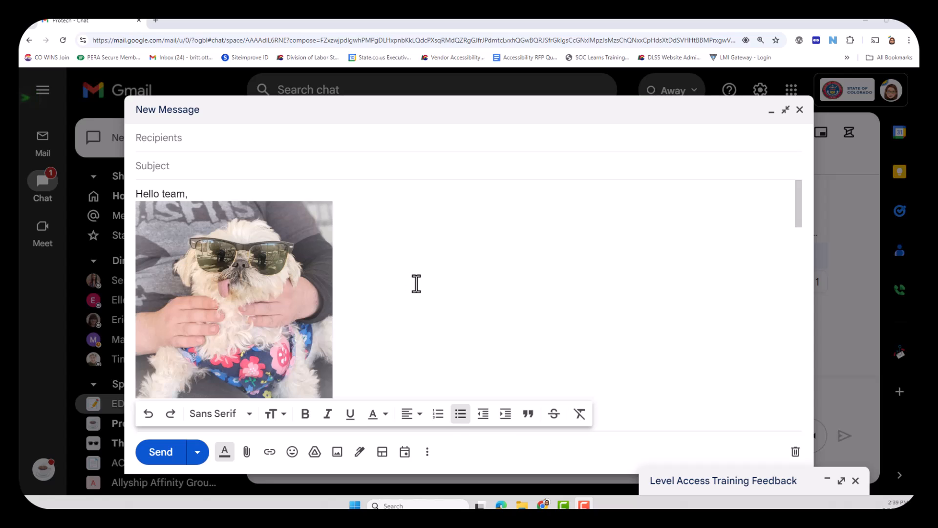
- Add "Important:" at the start of the red sentence under the "BBQ on Friday" heading
scroll(416, 282, "down", 1)
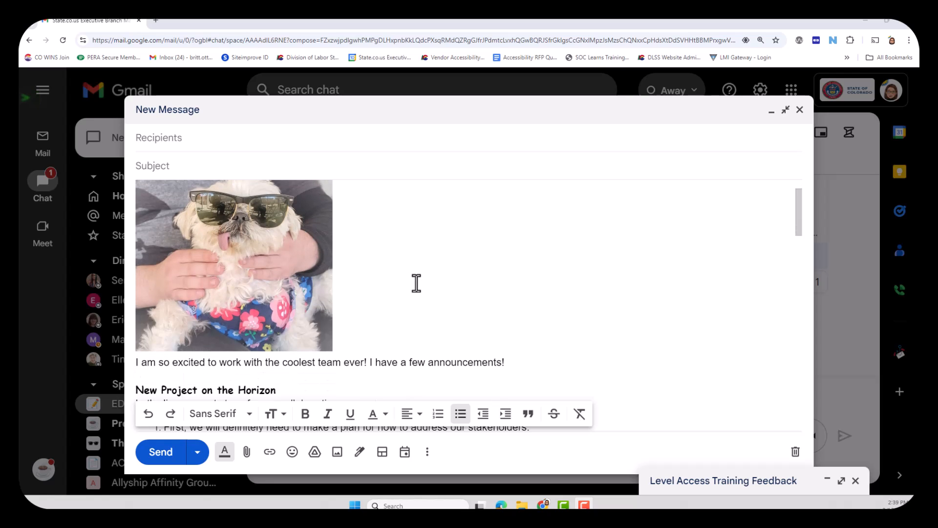
scroll(416, 283, "down", 1)
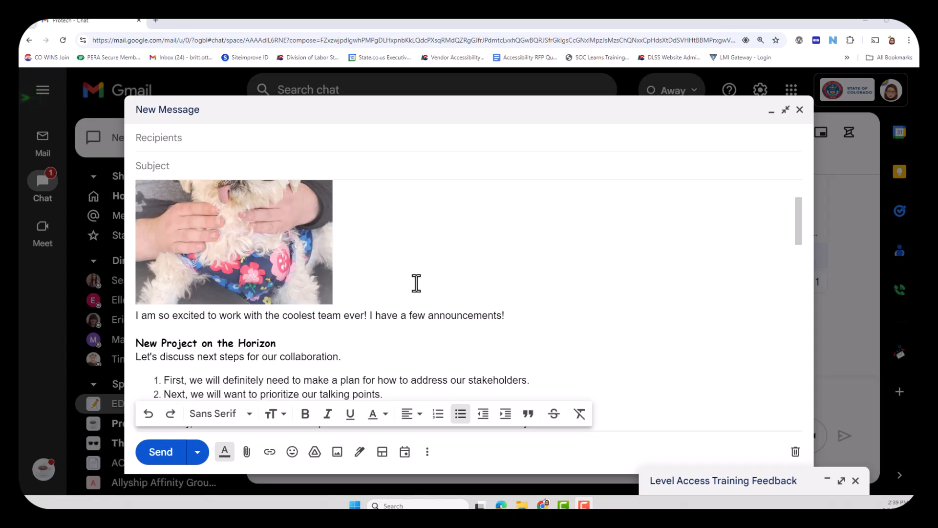
scroll(416, 283, "down", 4)
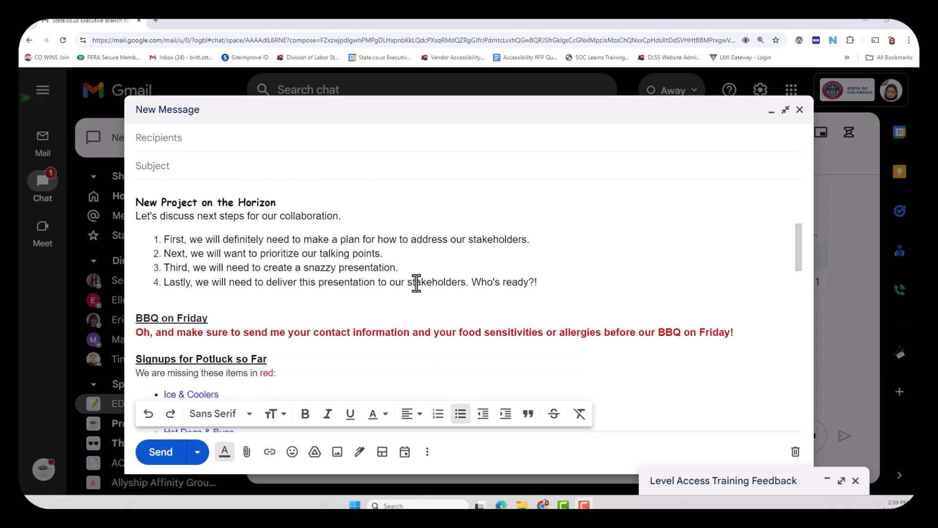
scroll(416, 283, "down", 1)
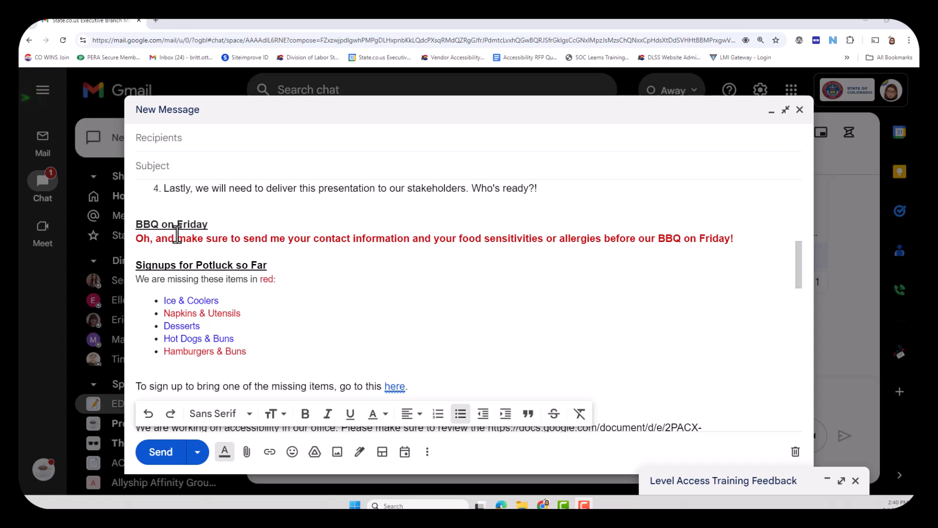
scroll(272, 255, "up", 1)
scroll(289, 268, "down", 1)
left_click(135, 239)
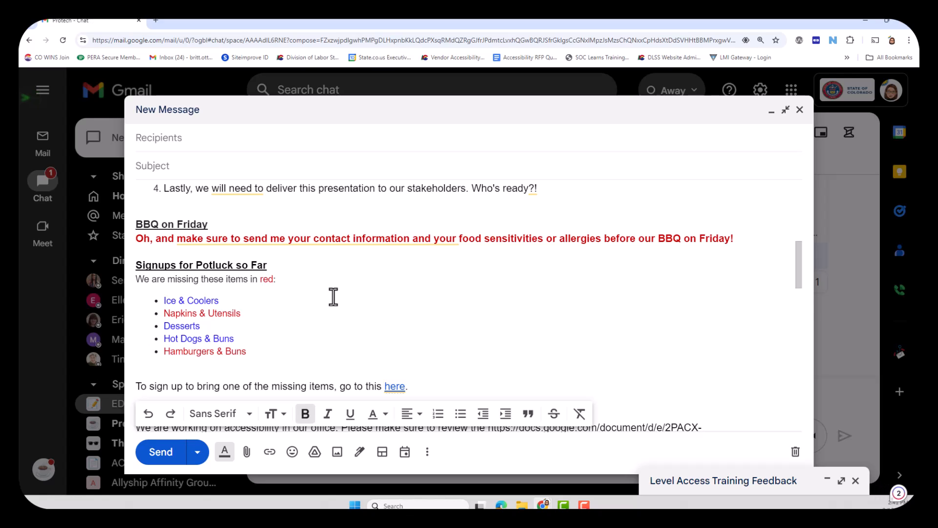
type("Important:")
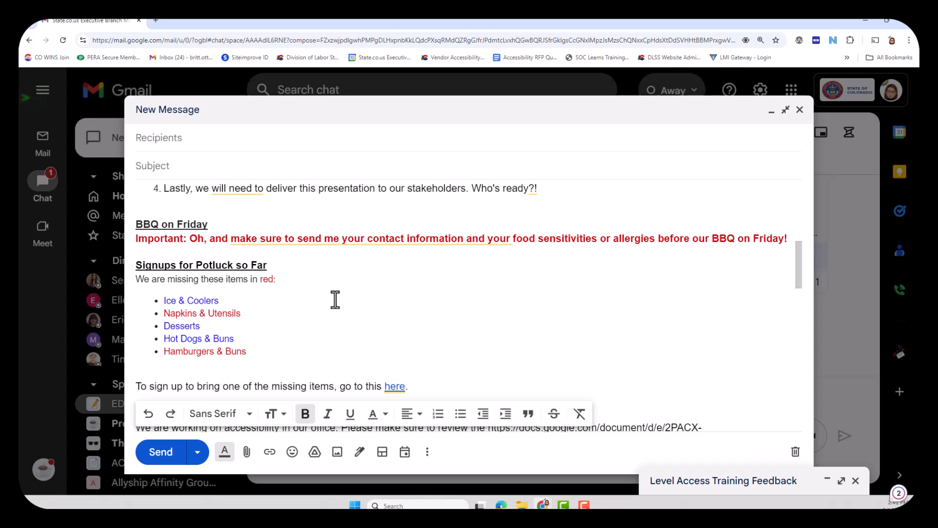
- Mark the "Napkins & Utensils" and "Hamburgers & Buns" bullets as missing with a text note after each item
scroll(335, 298, "down", 1)
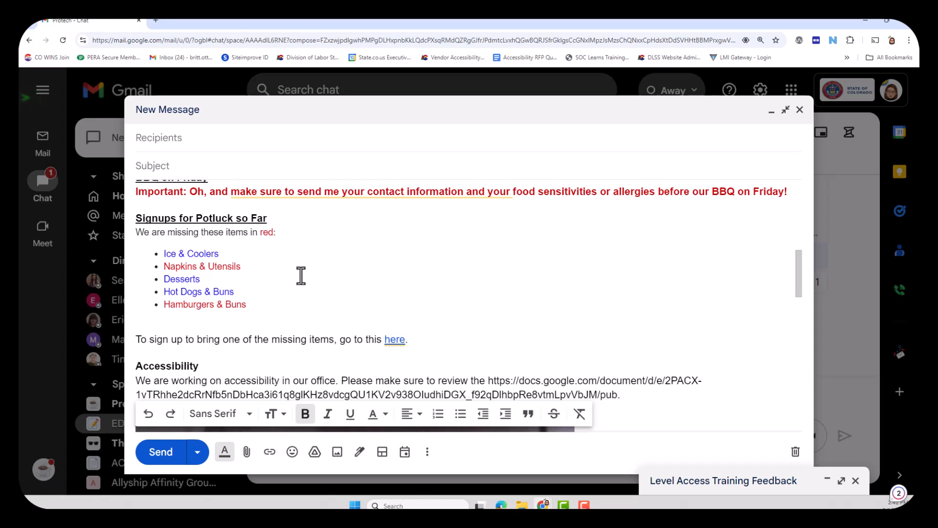
left_click(251, 269)
type("- missing")
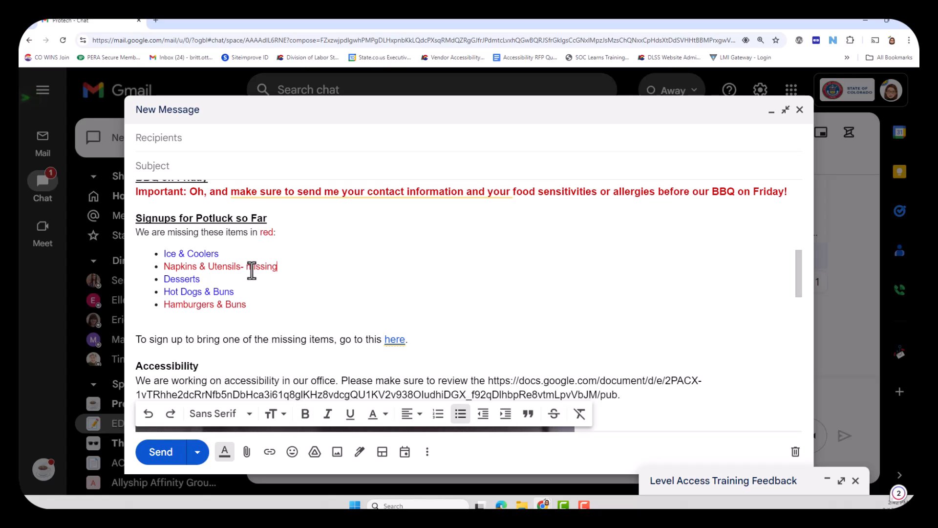
left_click(277, 306)
type("-missin")
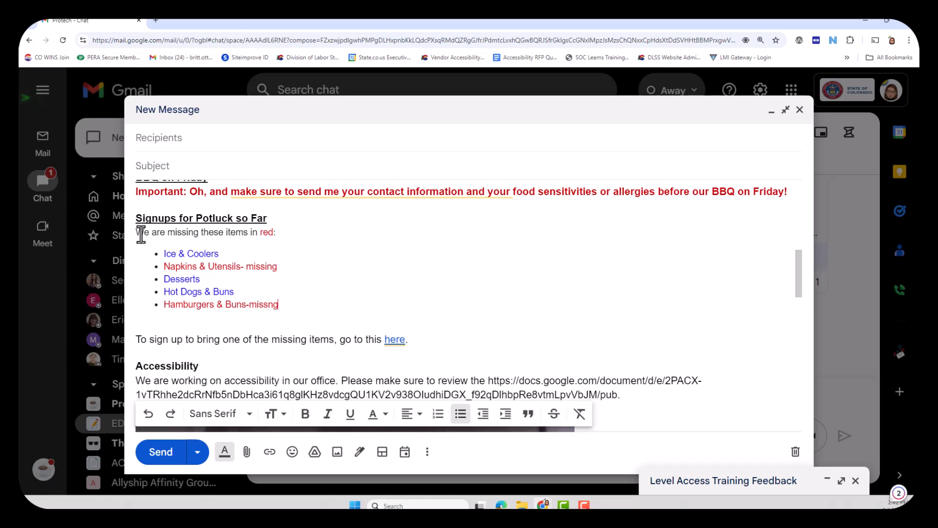
- Remove "in red" from the missing-items sentence and add the line "We already have these times:" below the bulleted list
left_click_drag(251, 232, 272, 234)
key("BackSpace")
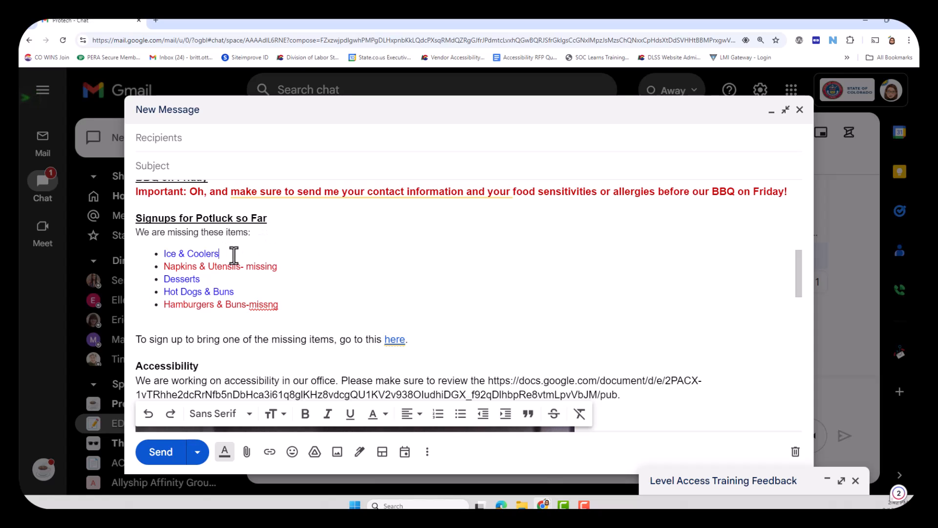
left_click_drag(220, 253, 159, 253)
left_click(139, 320)
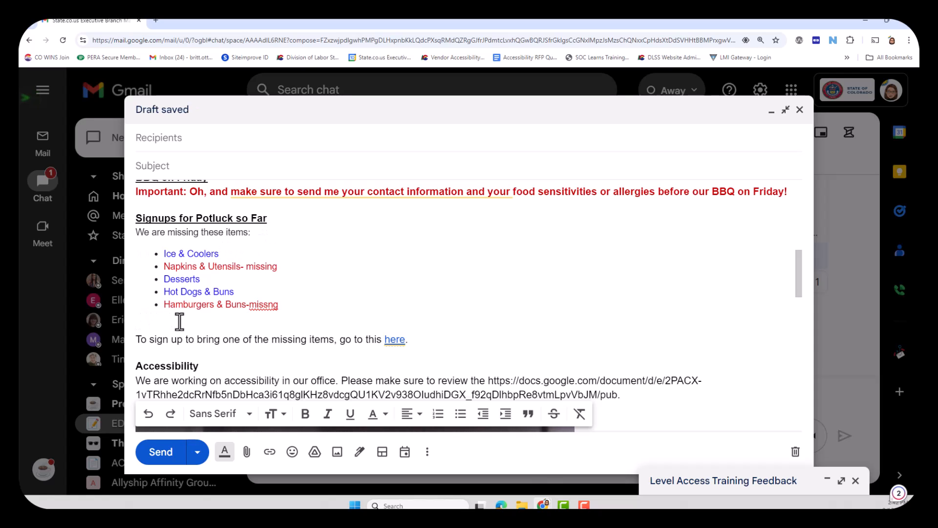
type("We already have thes")
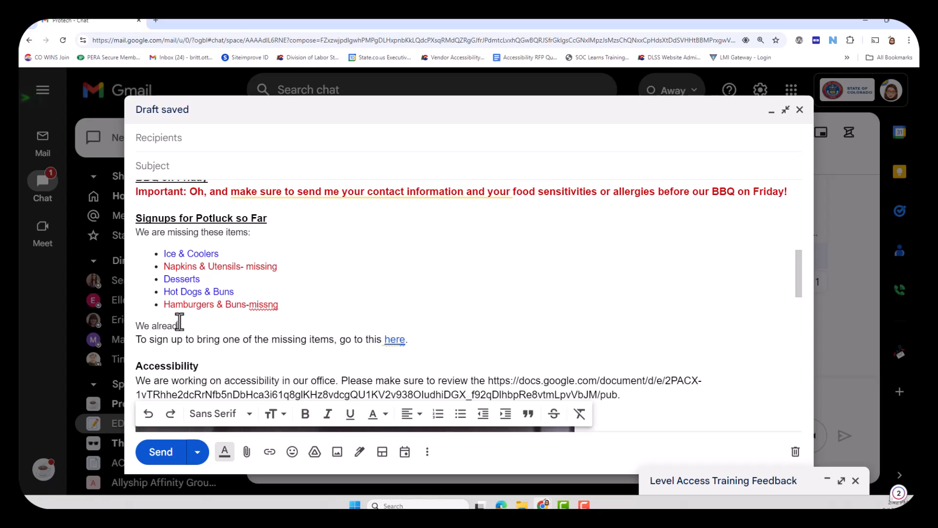
type("e times:")
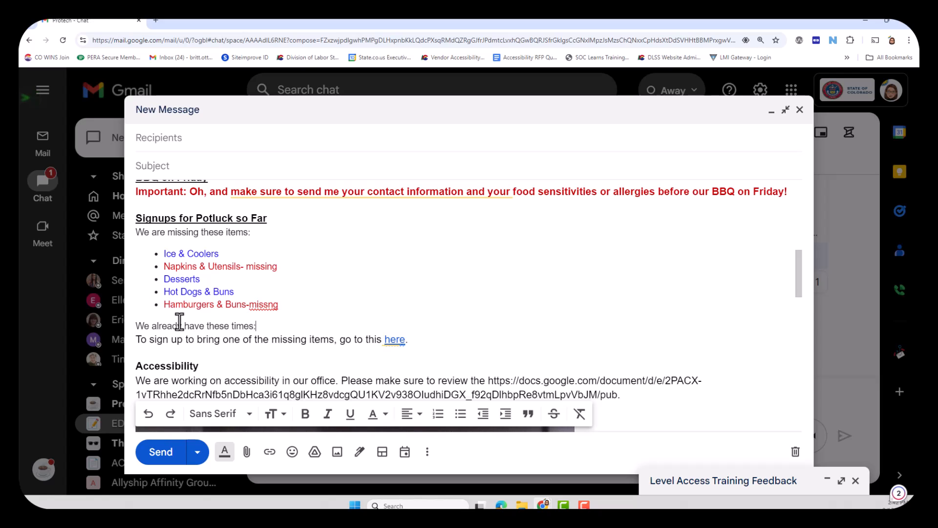
key("Return")
- Move "Ice & Coolers" from the missing-items list to below the "We already have these times:" line
left_click_drag(232, 254, 163, 253)
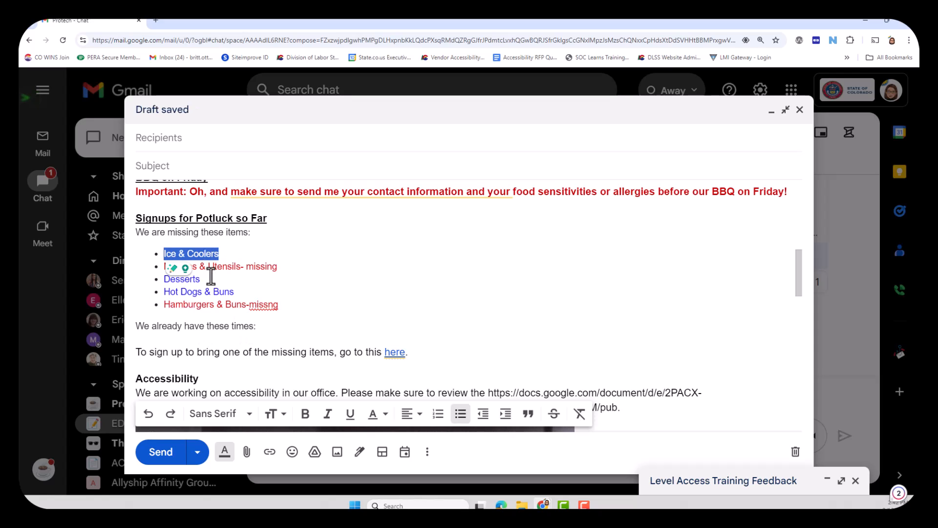
key("ctrl+x")
left_click(221, 339)
key("ctrl+v")
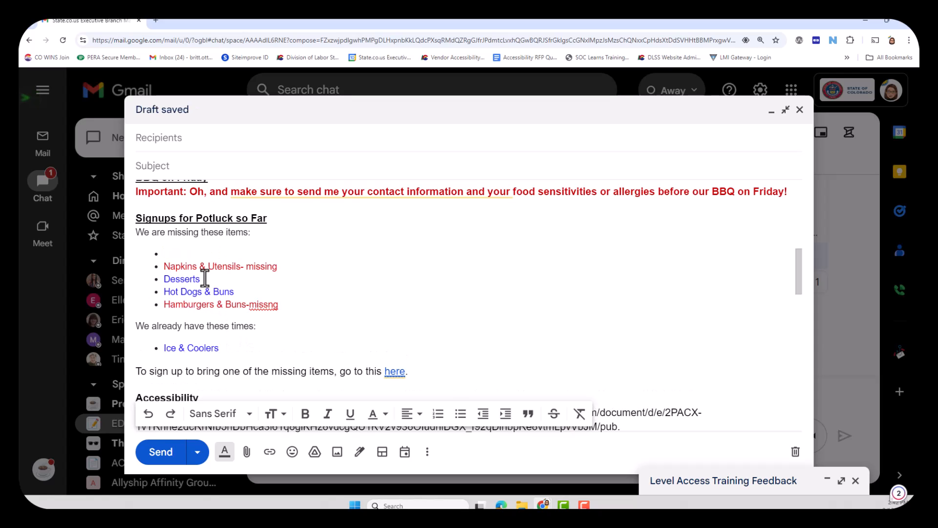
- Move "Desserts" below "Ice & Coolers" as a same-level bullet, followed by a new empty bullet
left_click_drag(200, 278, 154, 277)
key("ctrl+x")
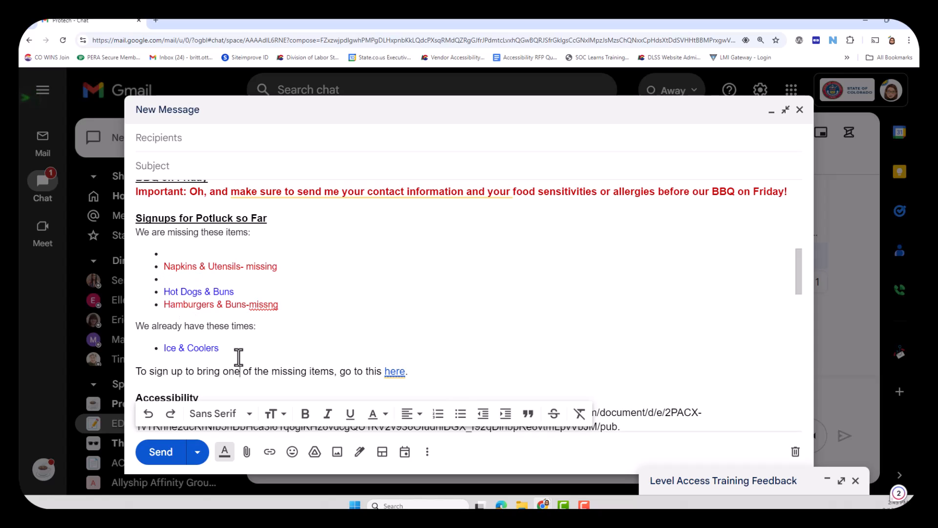
left_click(237, 346)
key("Return")
key("ctrl+v")
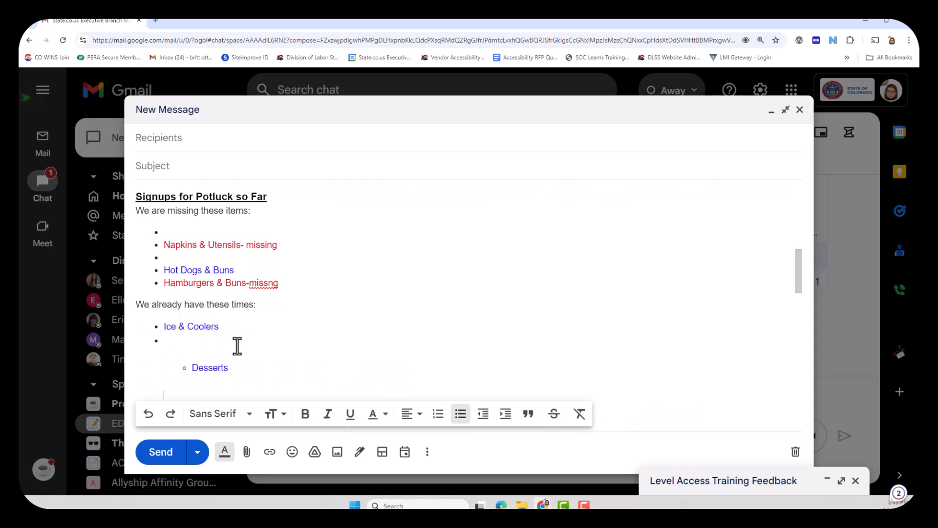
key("BackSpace")
key("BackSpace")
key("BackSpace")
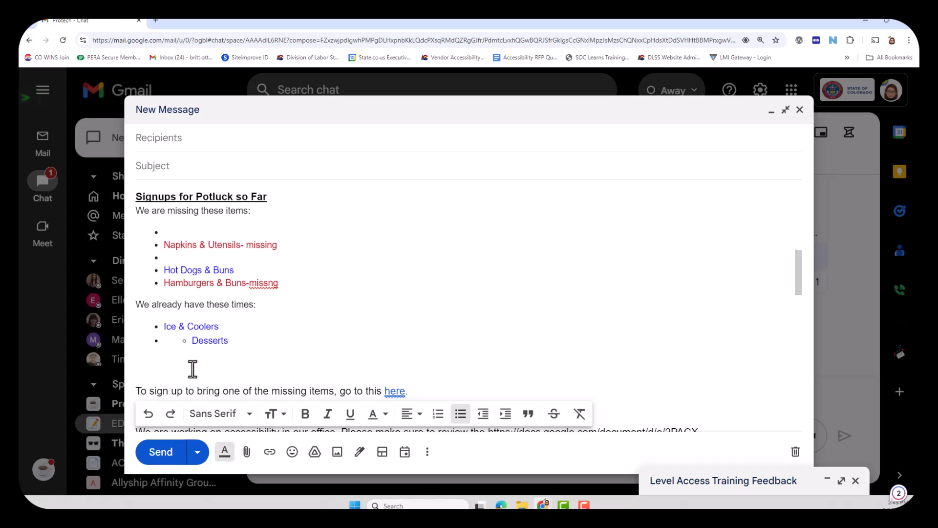
key("Return")
left_click(191, 360)
key("BackSpace")
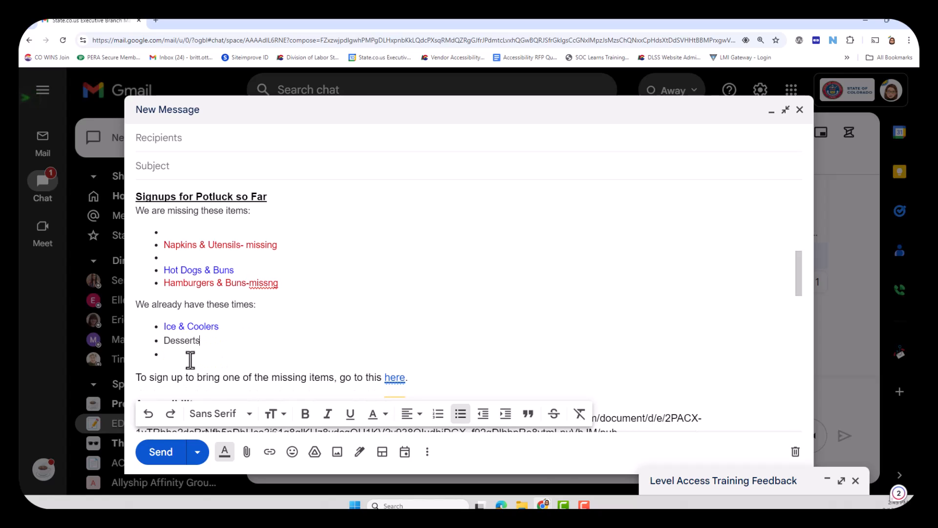
- Move "Hot Dogs & Buns" from the missing-items list to a same-level bullet below "Desserts"
left_click(189, 356)
left_click_drag(233, 269, 166, 270)
key("ctrl+x")
left_click(171, 355)
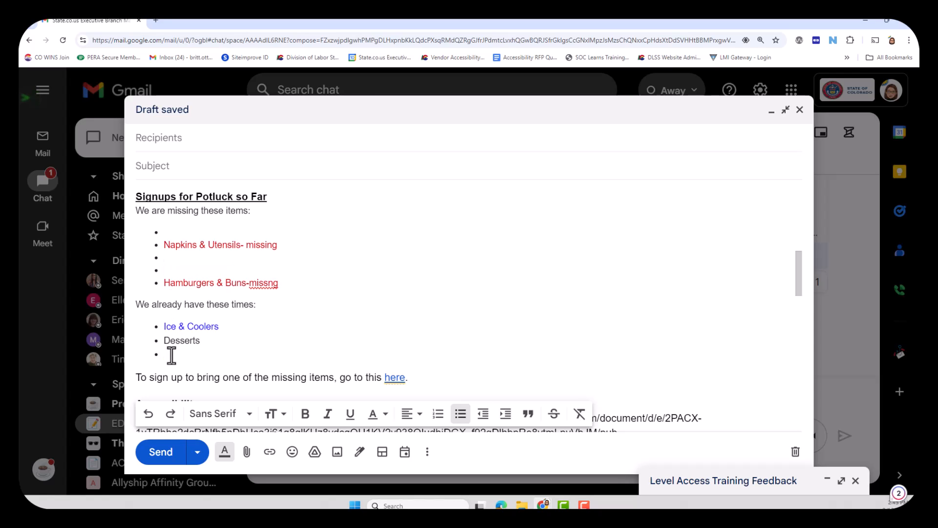
key("ctrl+v")
left_click(189, 354)
key("BackSpace")
key("BackSpace")
key("BackSpace")
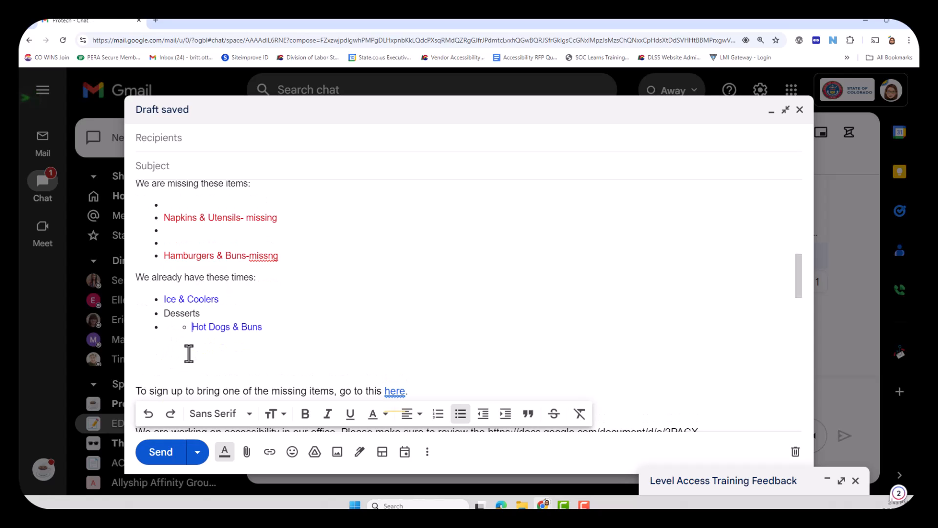
key("Return")
left_click(184, 343)
key("Delete")
key("Delete")
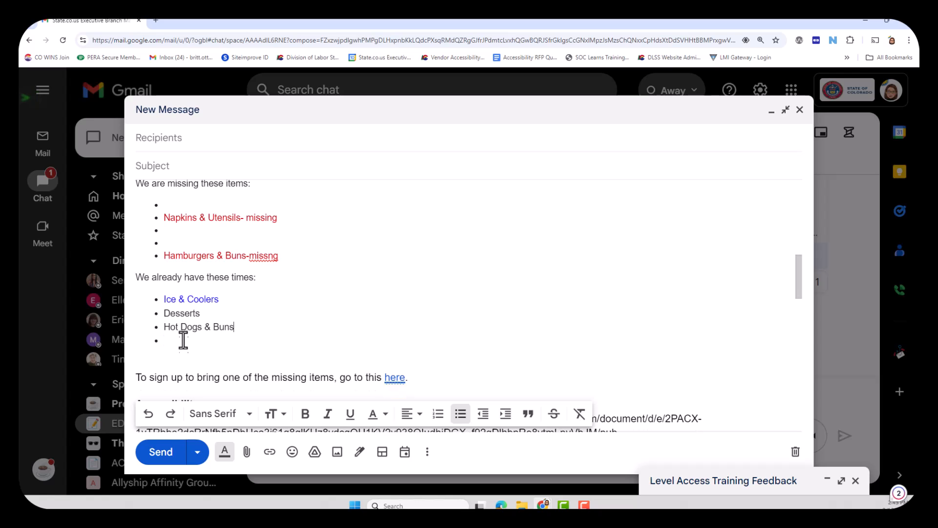
- Remove the leftover empty bullets from both the missing-items list and the already-have list
left_click(484, 414)
left_click(221, 237)
key("BackSpace")
key("Delete")
left_click(193, 205)
key("BackSpace")
key("BackSpace")
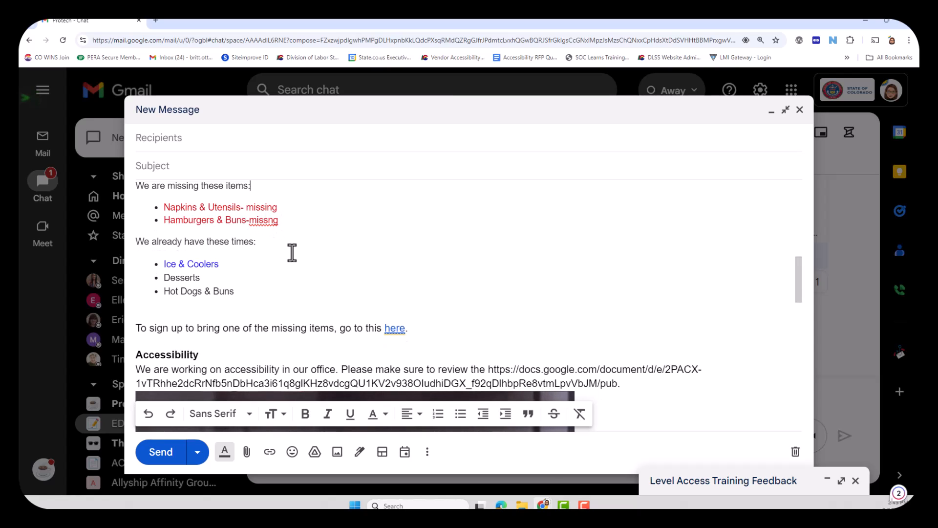
- Remove the "missing" notes from "Napkins & Utensils" and "Hamburgers & Buns" and set both bullets to black text
scroll(293, 259, "up", 2)
left_click_drag(278, 300, 157, 300)
key("BackSpace")
key("BackSpace")
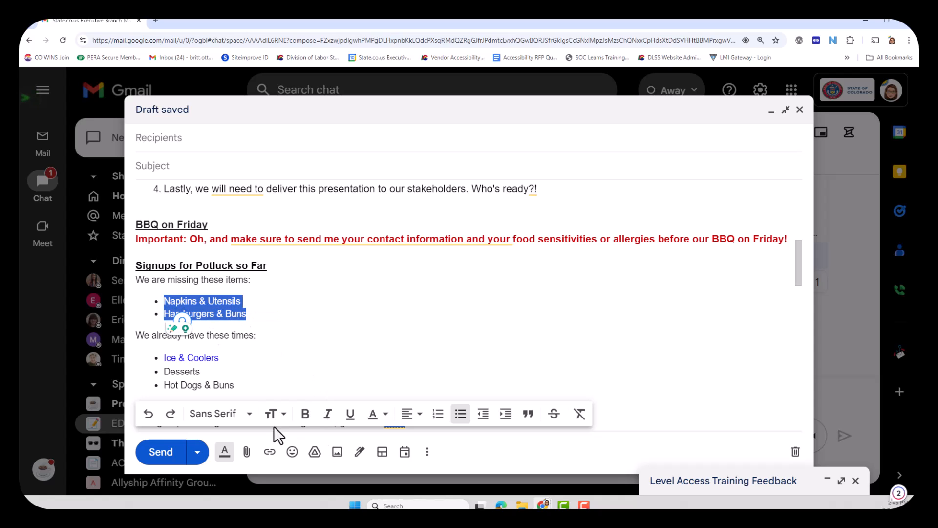
left_click(378, 415)
left_click(292, 299)
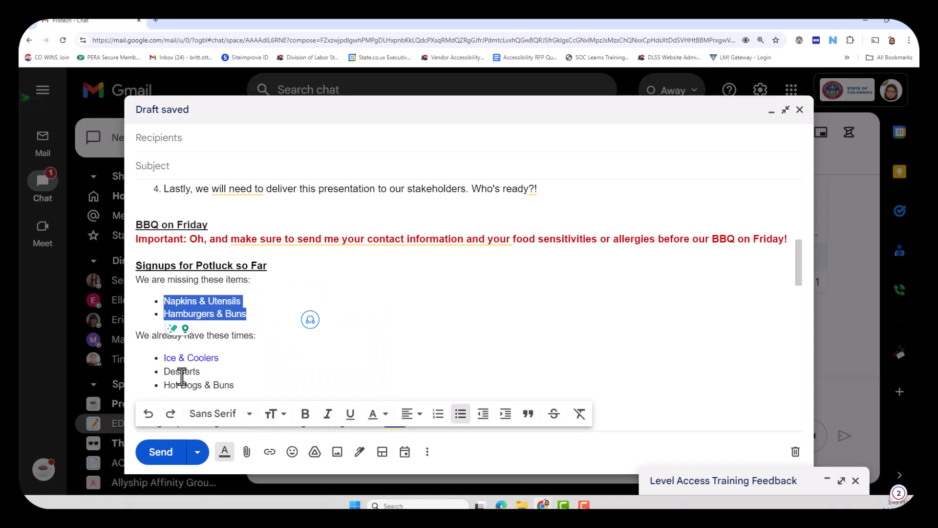
- Set the text colour of the "Ice & Coolers" bullet to black
left_click_drag(230, 360, 164, 357)
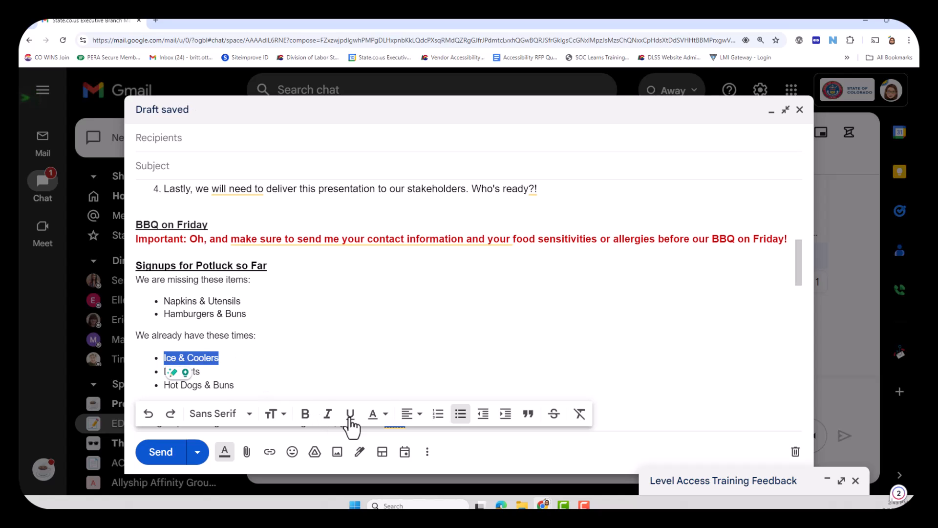
left_click(379, 415)
left_click(291, 302)
left_click(257, 361)
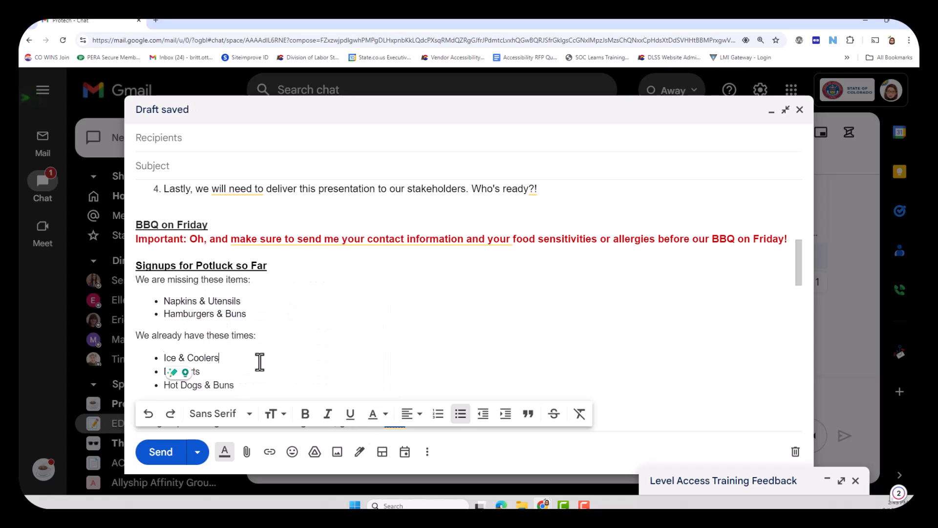
scroll(259, 309, "down", 1)
left_click(322, 266)
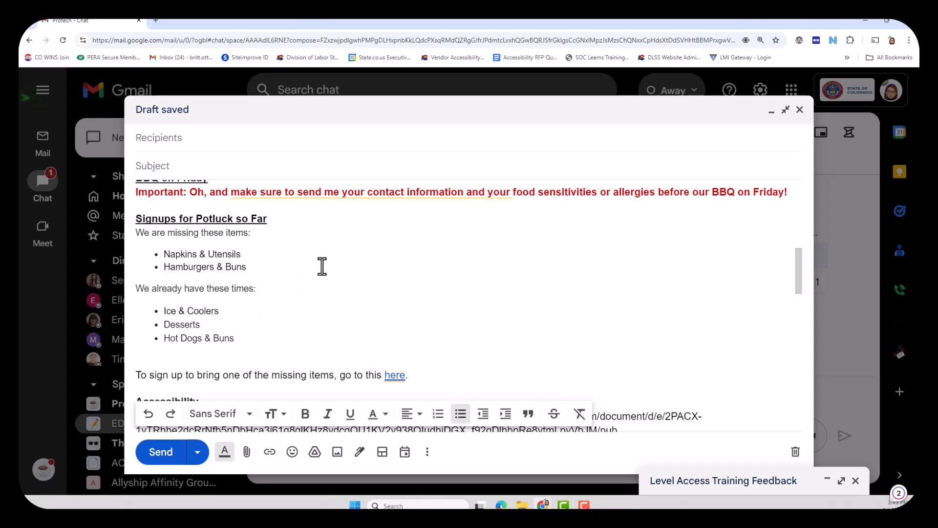